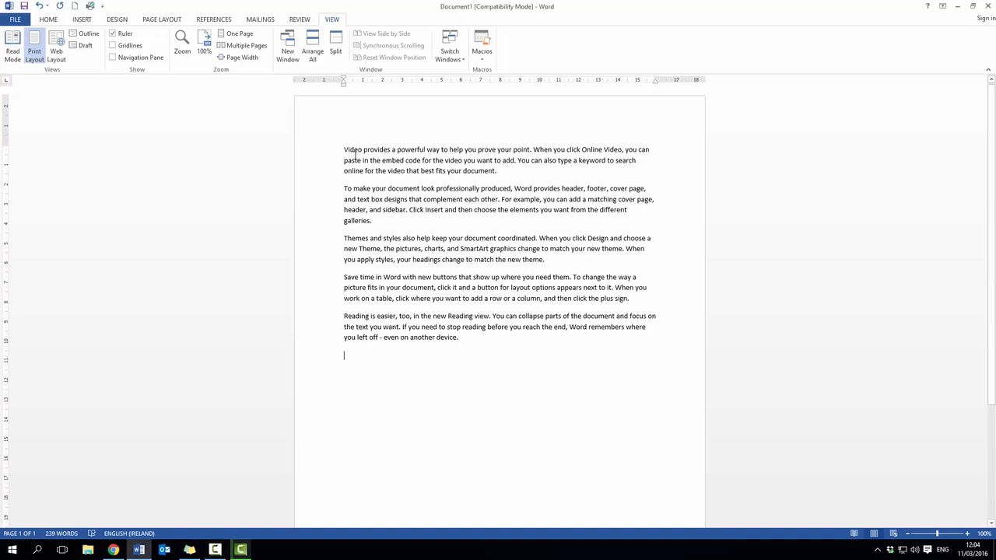
- Copy the first paragraph, which begins "Video provides a powerful way", to the clipboard
{"action": "left_click_drag", "start_coordinate": [345, 150], "coordinate": [503, 174]}
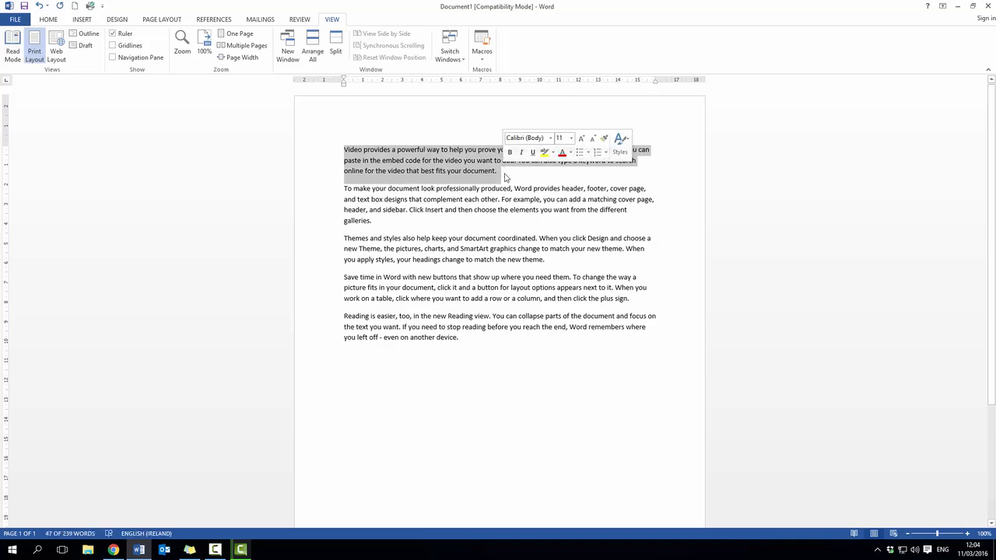
{"action": "left_click", "coordinate": [512, 189]}
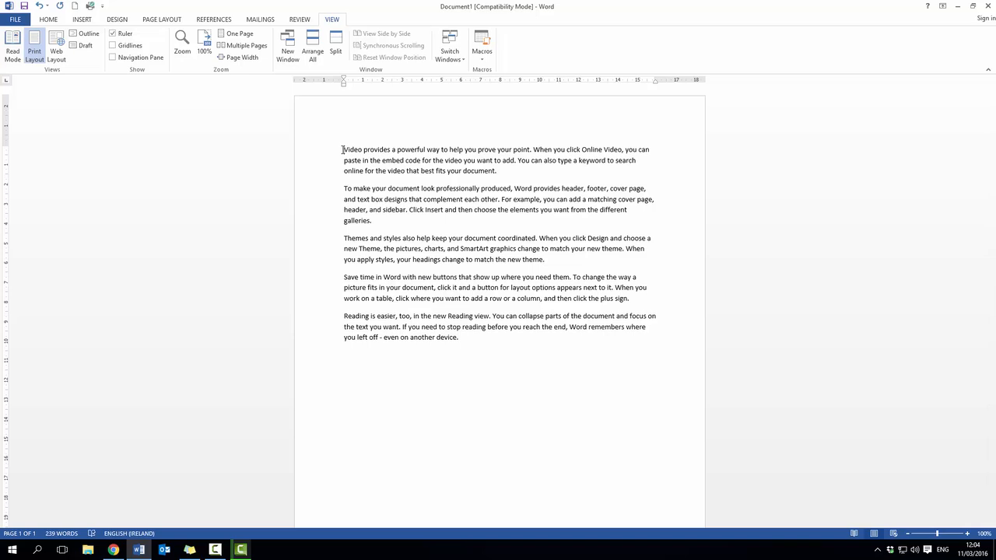
{"action": "left_click_drag", "start_coordinate": [342, 150], "coordinate": [499, 170]}
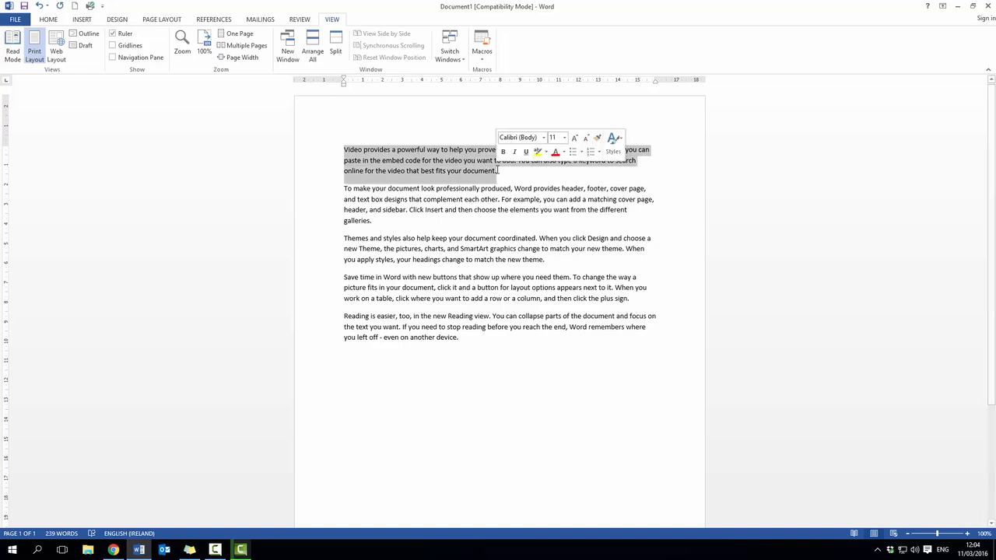
{"action": "left_click", "coordinate": [48, 18]}
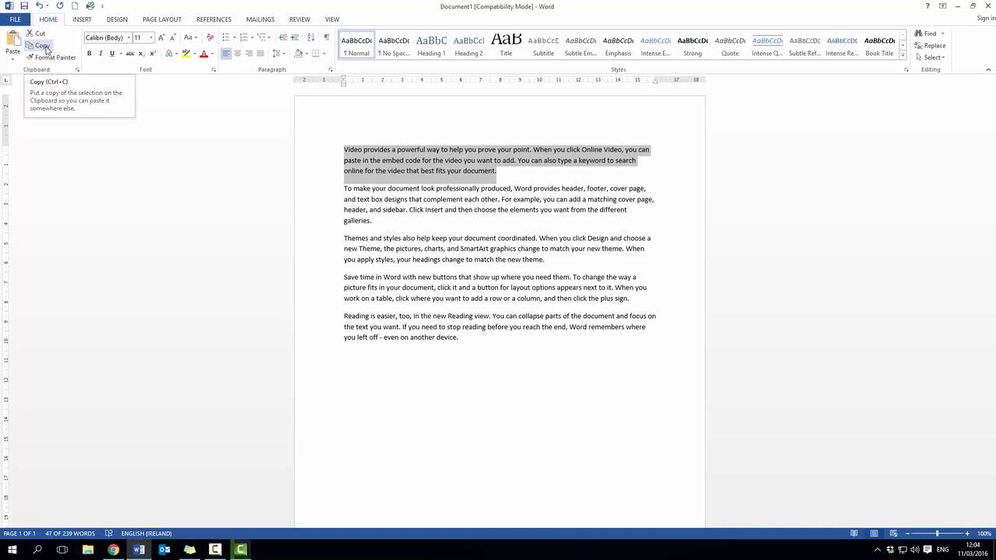
{"action": "left_click", "coordinate": [41, 45]}
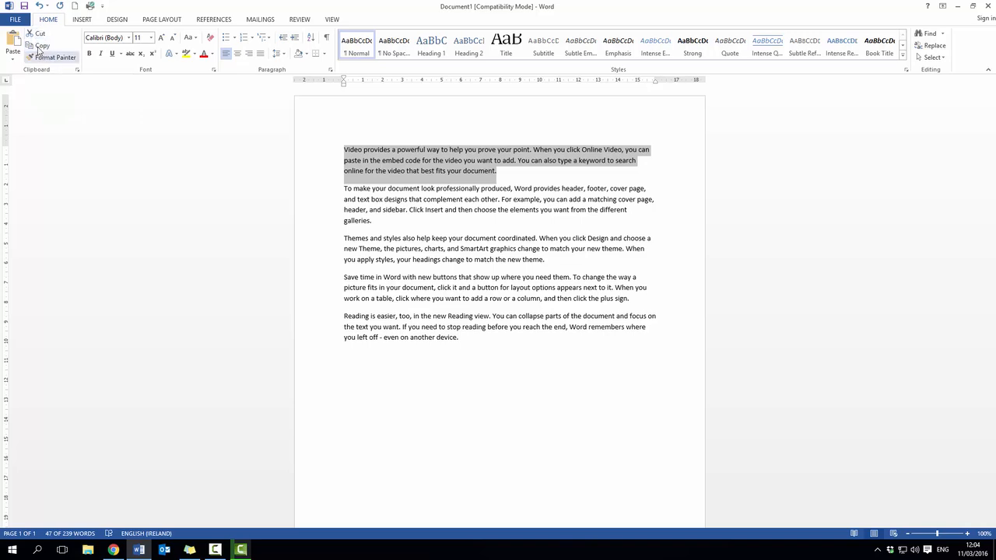
- Examine the items collected on the clipboard, then hide the clipboard list again
{"action": "left_click", "coordinate": [77, 70]}
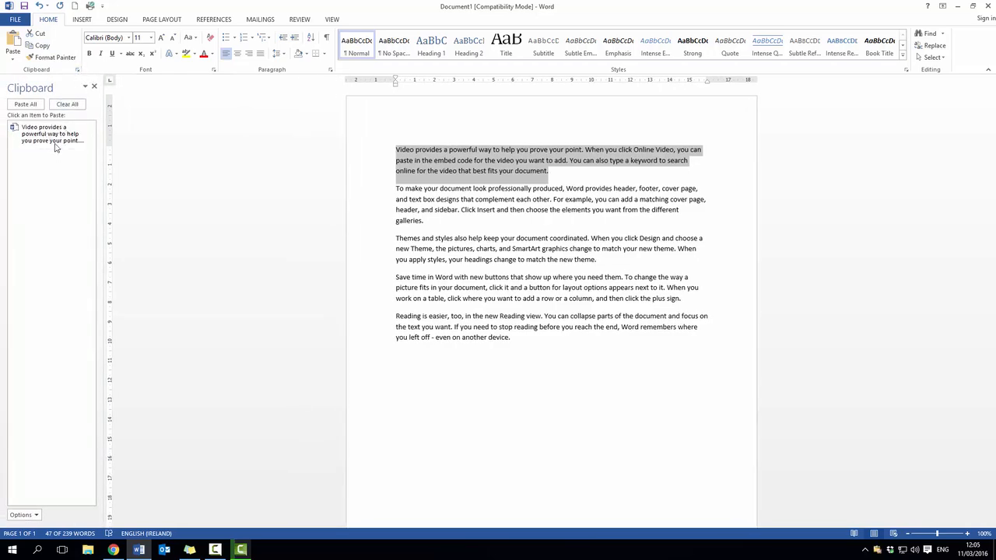
{"action": "left_click", "coordinate": [92, 88]}
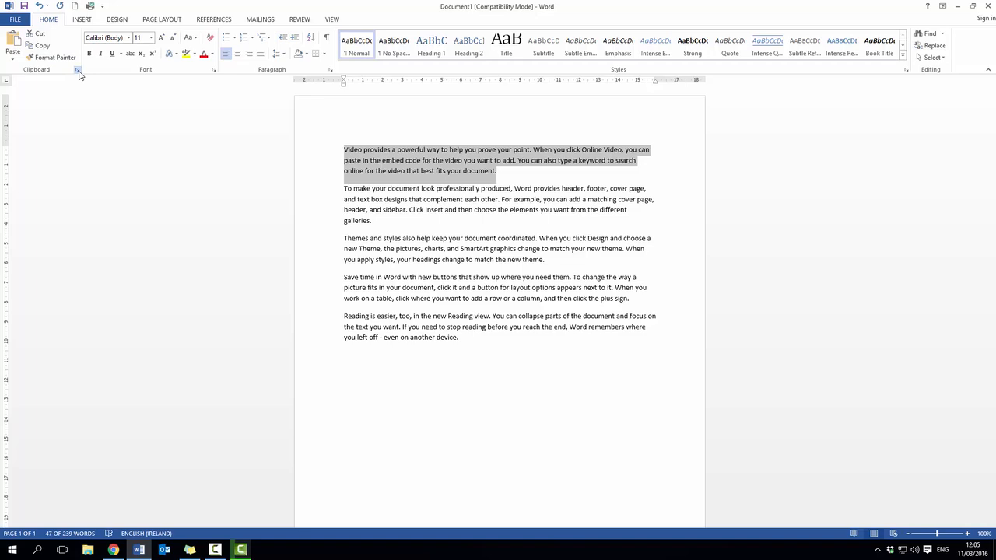
{"action": "left_click", "coordinate": [78, 73]}
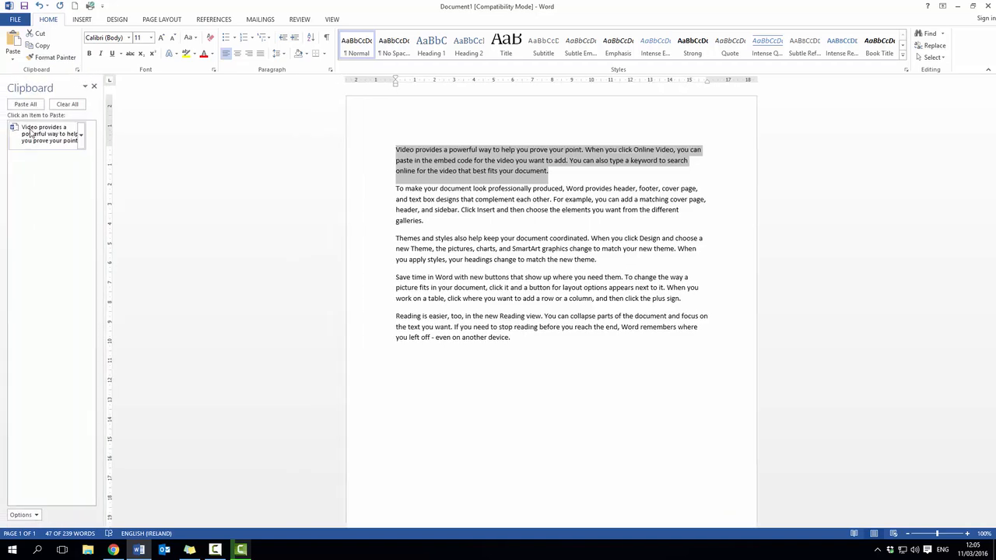
{"action": "left_click", "coordinate": [94, 86]}
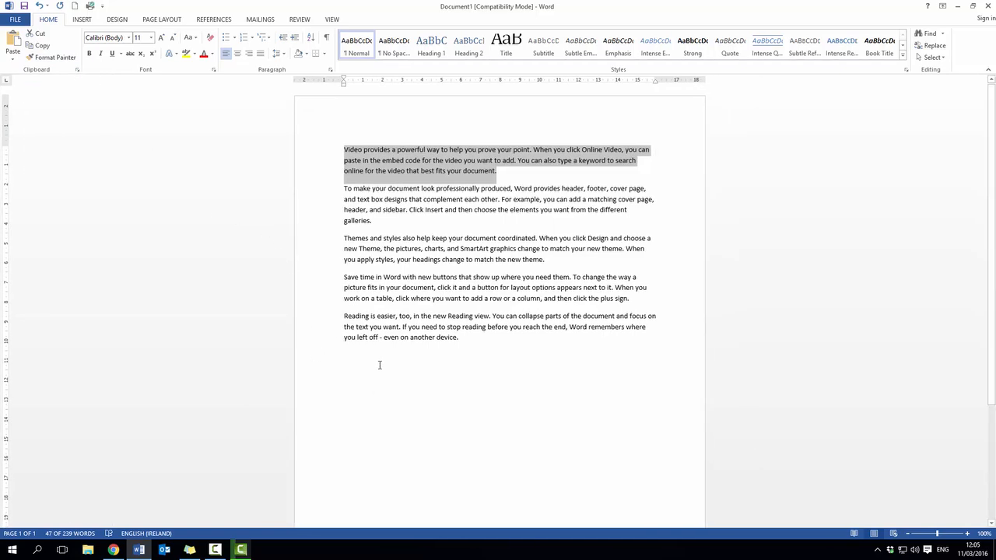
- Paste the copied paragraph on the empty line after the document's last paragraph
{"action": "left_click", "coordinate": [485, 366]}
{"action": "key", "text": "Return"}
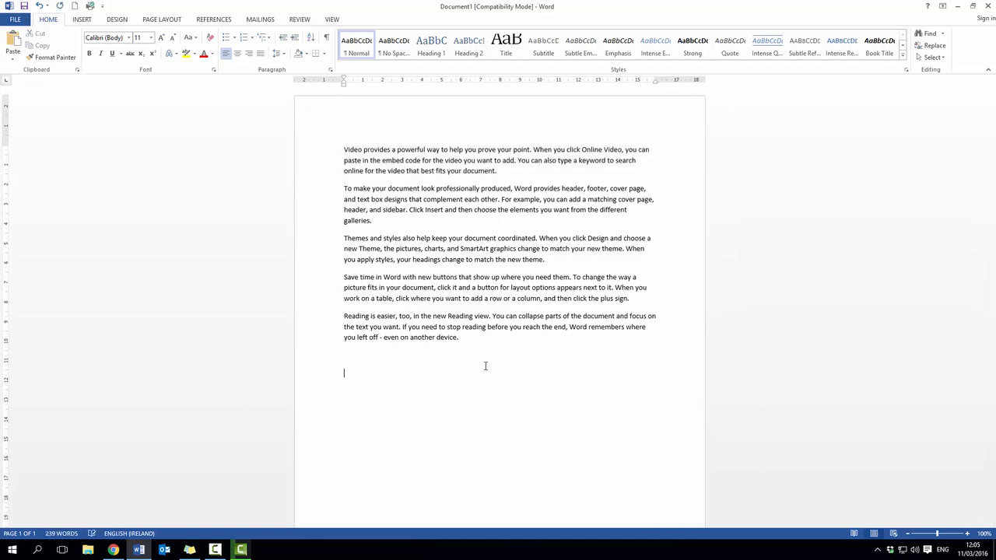
{"action": "key", "text": "BackSpace"}
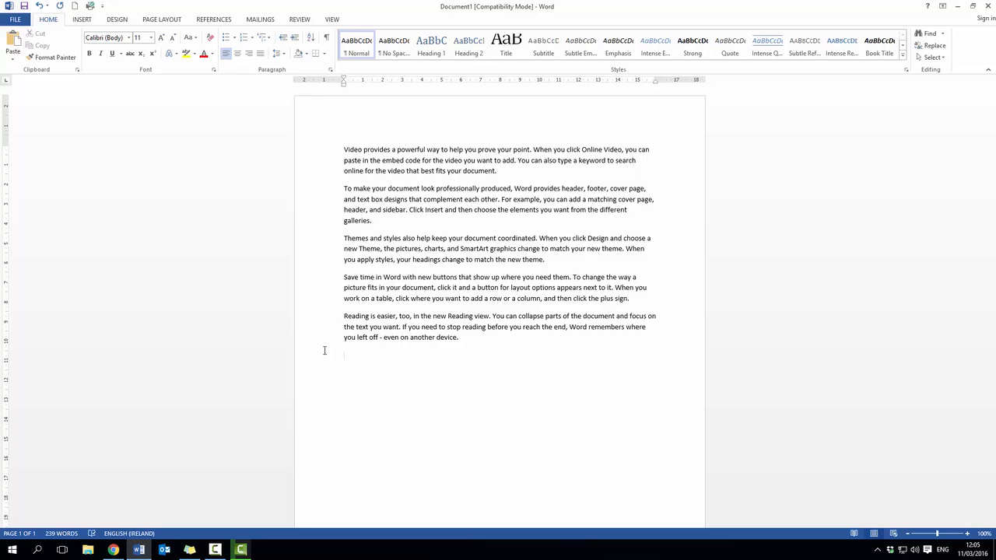
{"action": "left_click", "coordinate": [14, 61]}
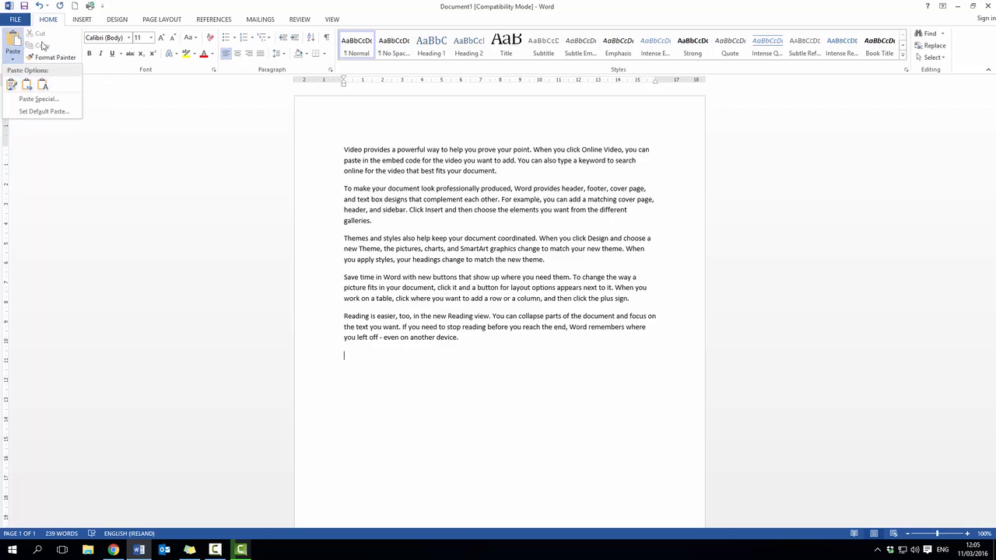
{"action": "left_click", "coordinate": [83, 44]}
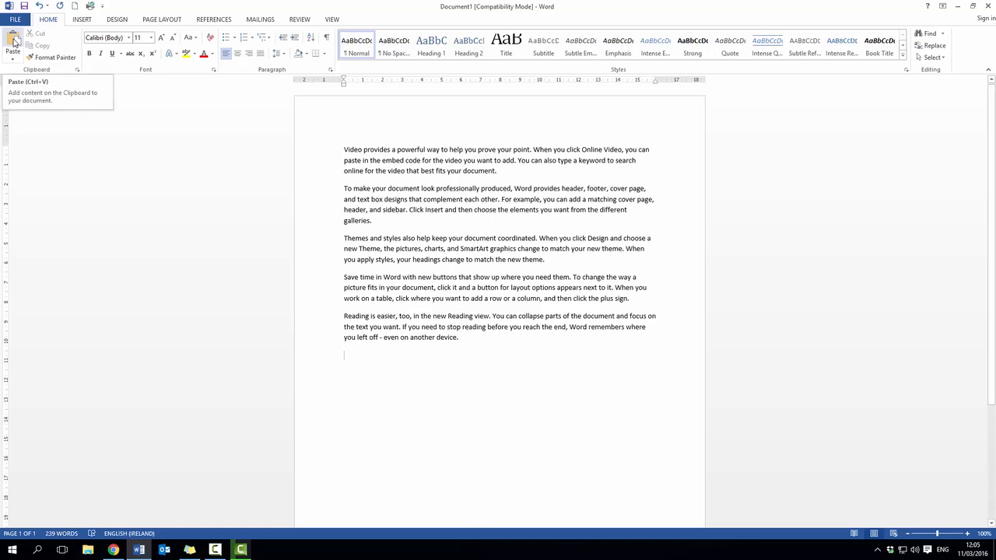
{"action": "left_click", "coordinate": [14, 40]}
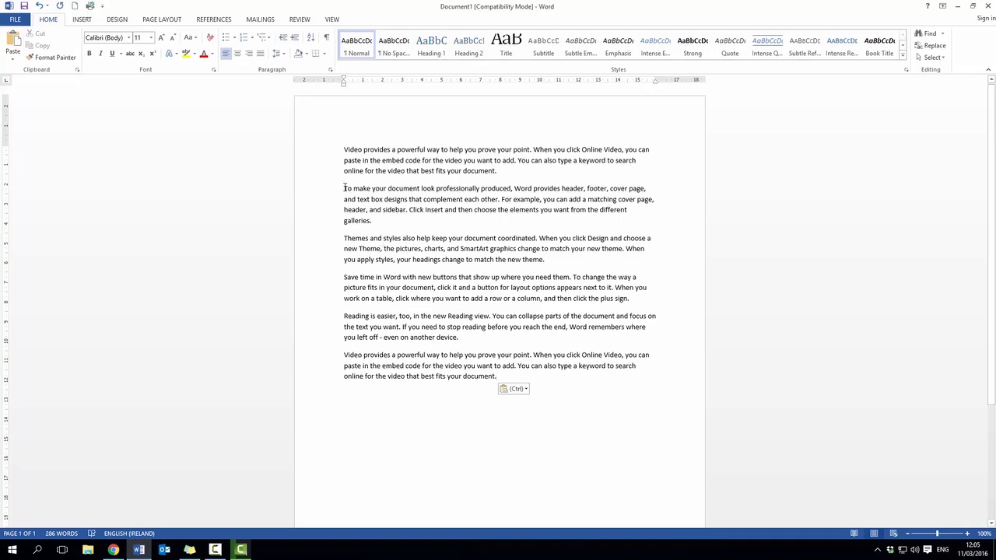
- Move the second paragraph, "To make your document look professionally produced", to the end of the document and remove the empty line it leaves
{"action": "left_click_drag", "start_coordinate": [344, 188], "coordinate": [374, 221]}
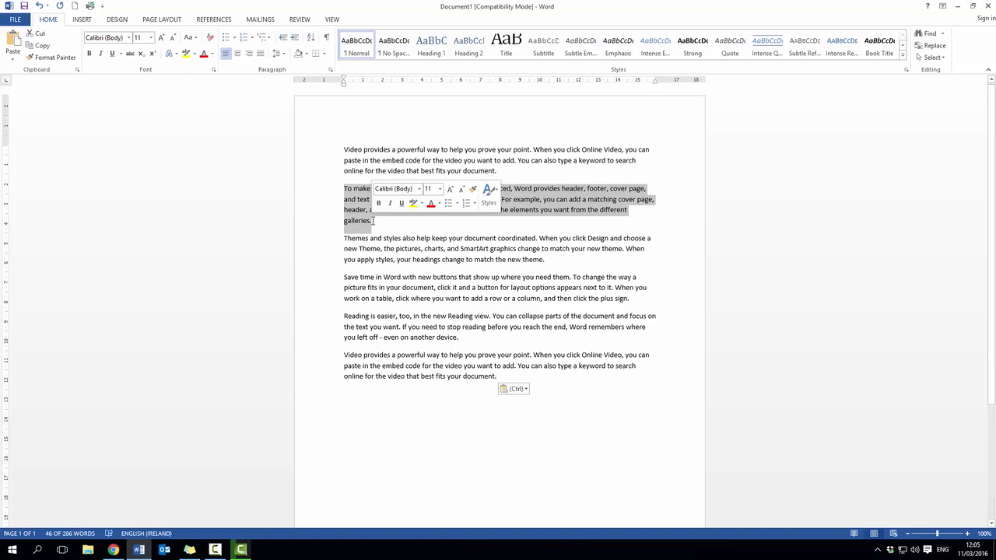
{"action": "left_click", "coordinate": [39, 35]}
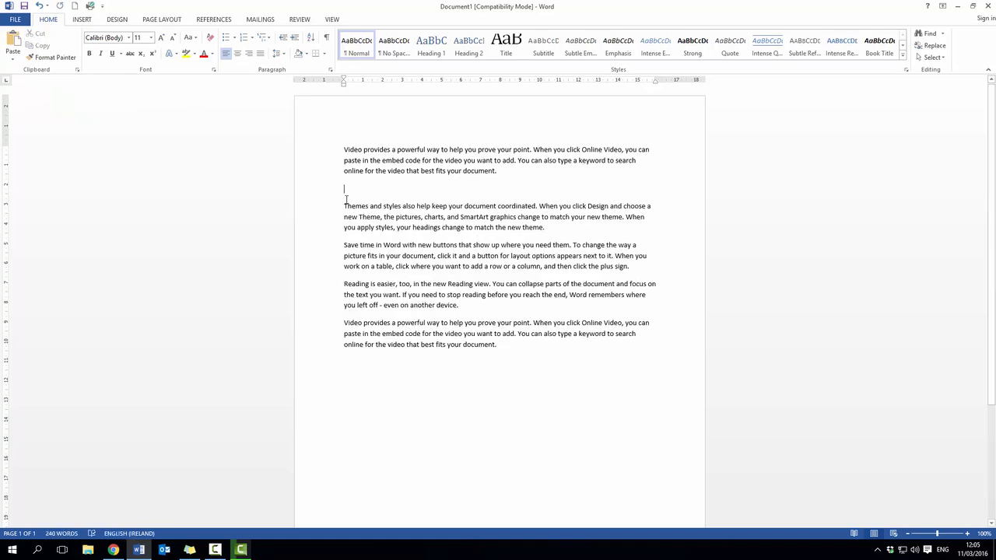
{"action": "left_click", "coordinate": [373, 372]}
{"action": "left_click", "coordinate": [14, 41]}
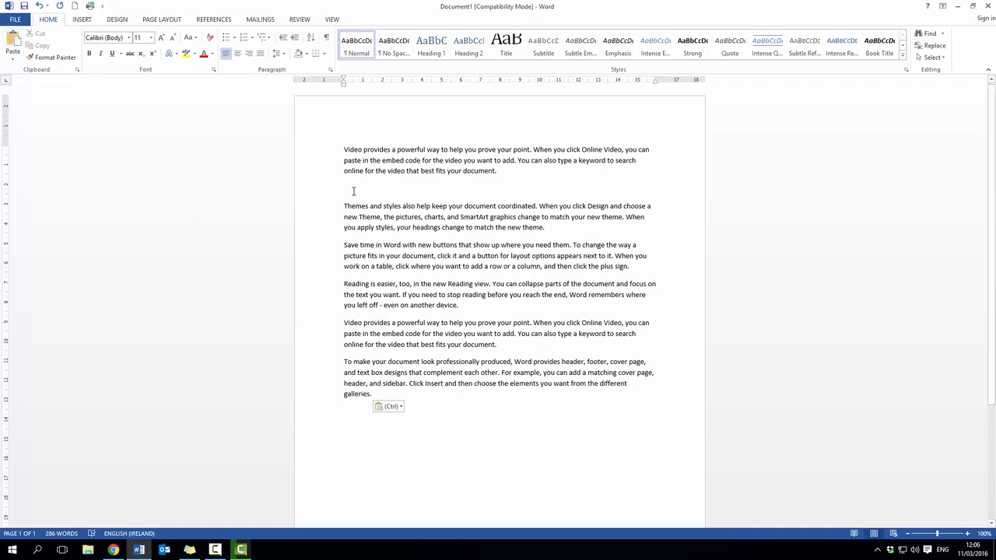
{"action": "key", "text": "BackSpace"}
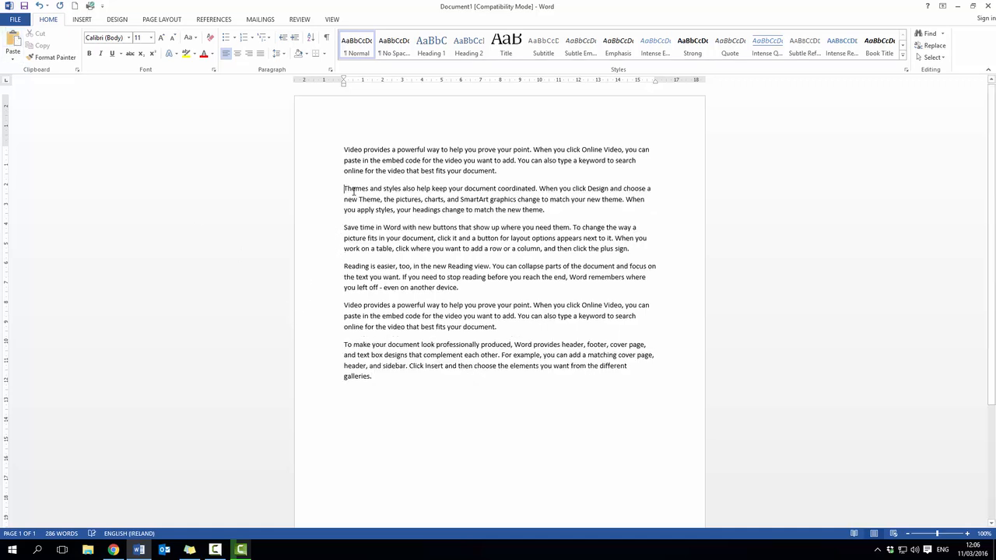
- Copy the first two paragraphs into a new blank document and apply the Keep Text Only paste option
{"action": "left_click", "coordinate": [346, 152]}
{"action": "left_click_drag", "start_coordinate": [347, 151], "coordinate": [544, 210]}
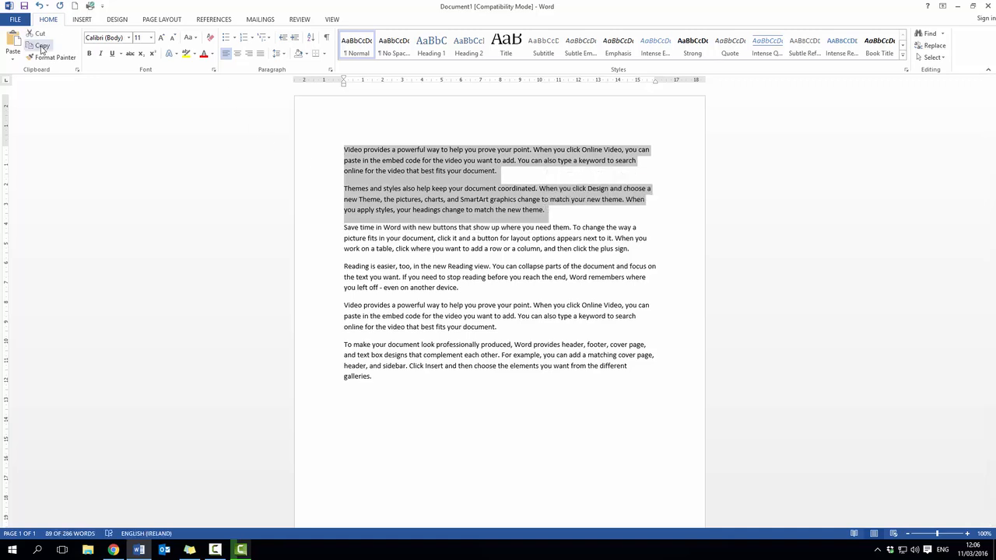
{"action": "left_click", "coordinate": [42, 49]}
{"action": "left_click", "coordinate": [76, 7]}
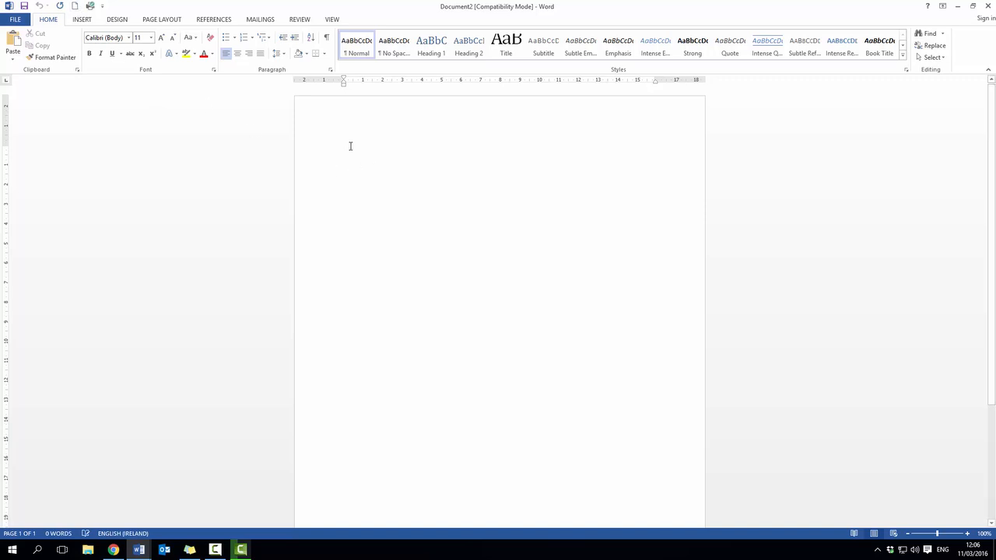
{"action": "left_click", "coordinate": [15, 43]}
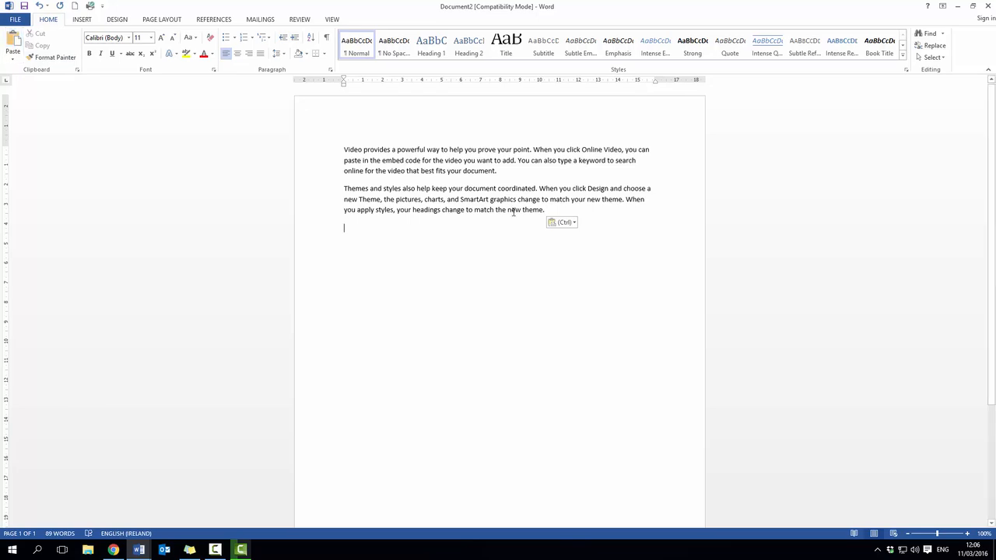
{"action": "left_click", "coordinate": [573, 223]}
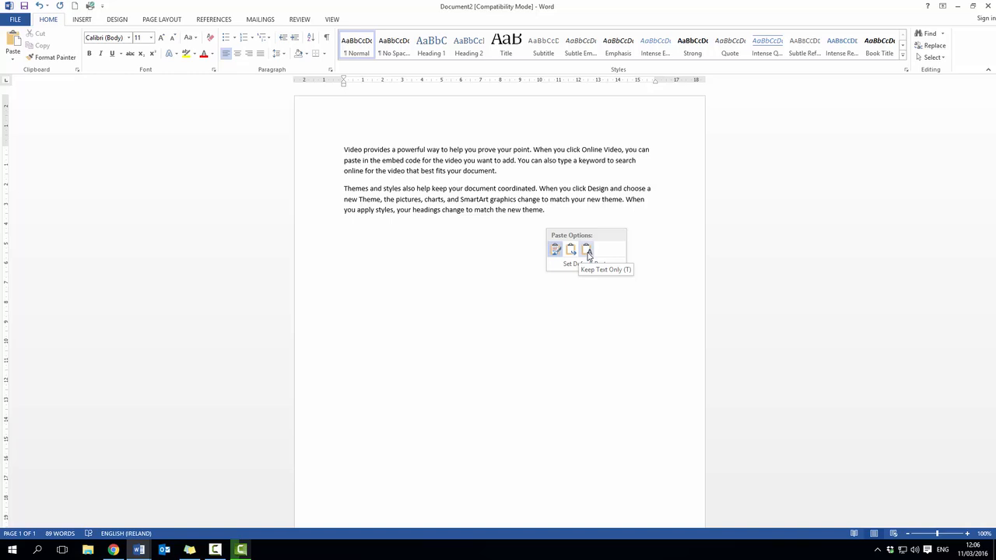
{"action": "left_click", "coordinate": [588, 253]}
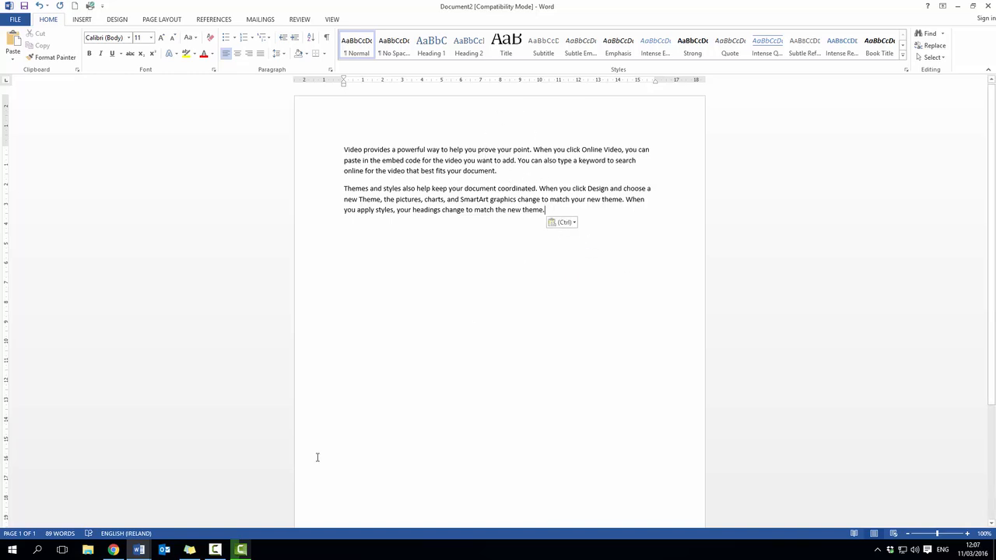
- Move the "Save time in Word" and "Reading is easier" paragraphs from Document1 to a new line at the end of Document2
{"action": "left_click", "coordinate": [139, 549]}
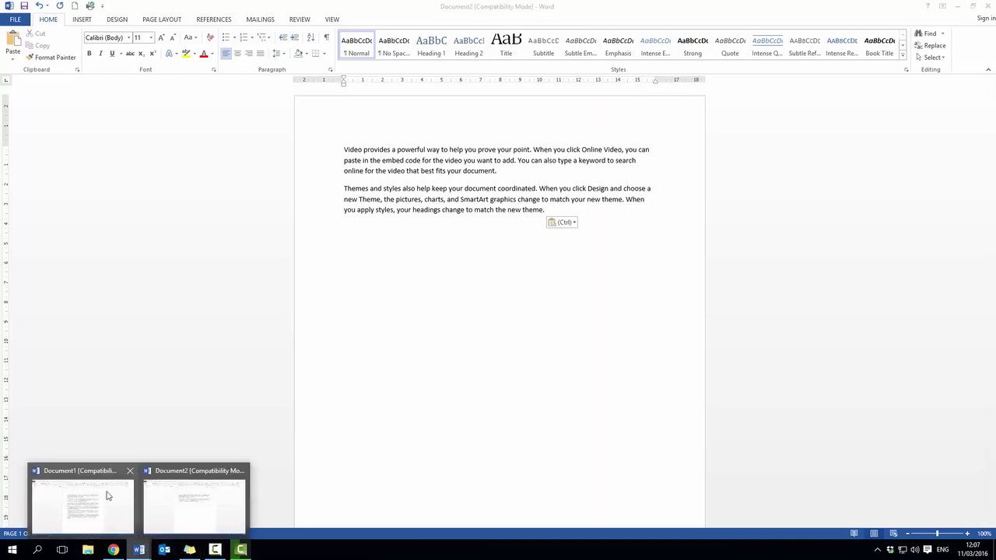
{"action": "left_click", "coordinate": [82, 502]}
{"action": "left_click", "coordinate": [362, 238]}
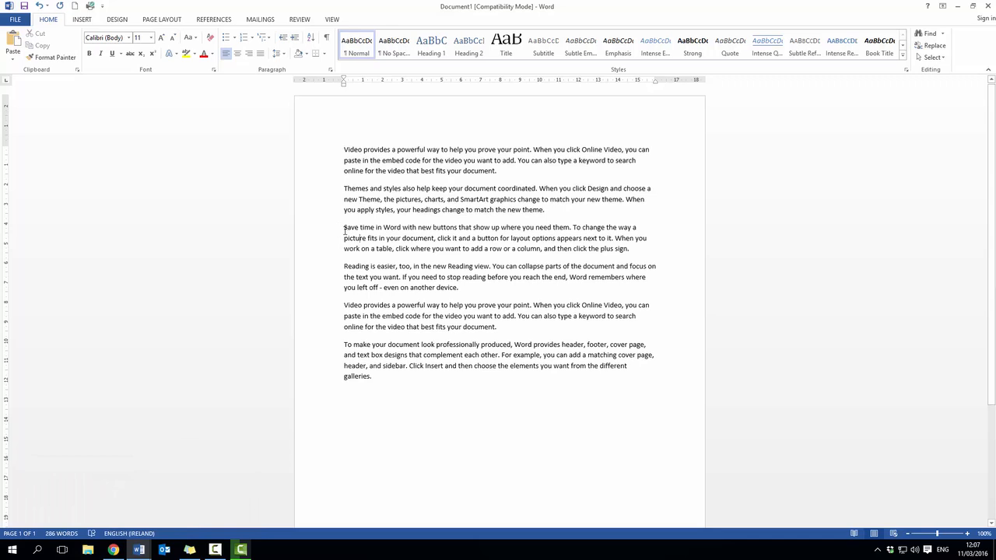
{"action": "left_click_drag", "start_coordinate": [345, 230], "coordinate": [464, 287]}
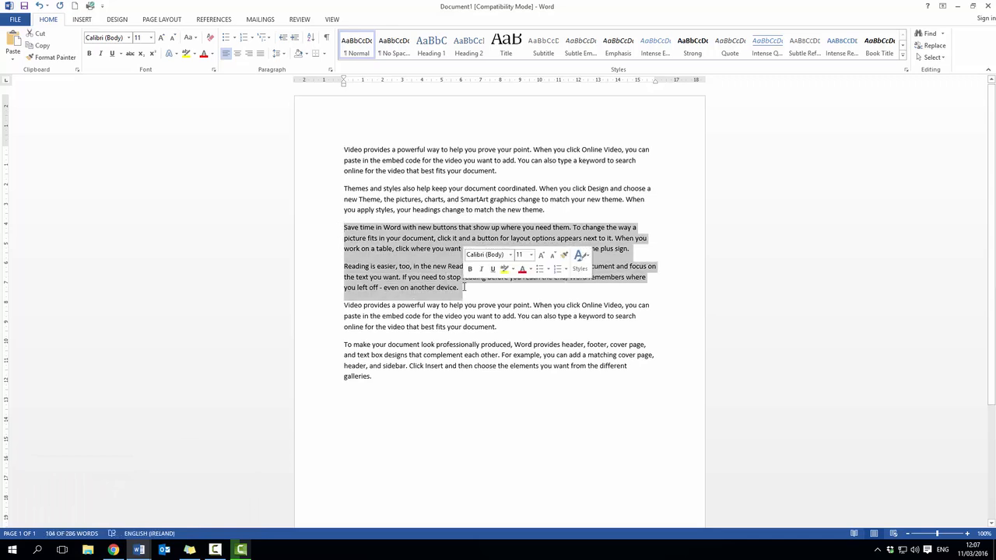
{"action": "left_click", "coordinate": [35, 35]}
{"action": "mouse_move", "coordinate": [138, 550]}
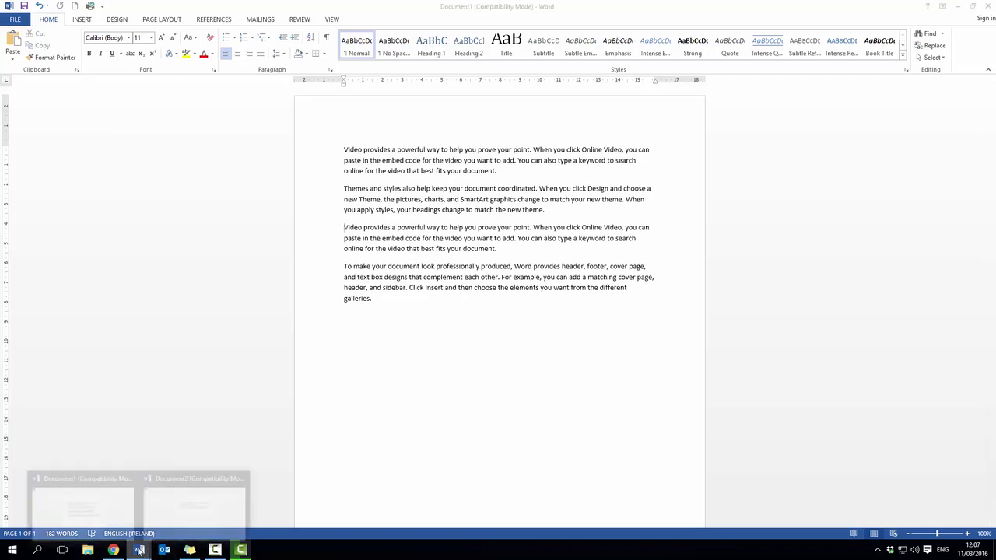
{"action": "left_click", "coordinate": [174, 510]}
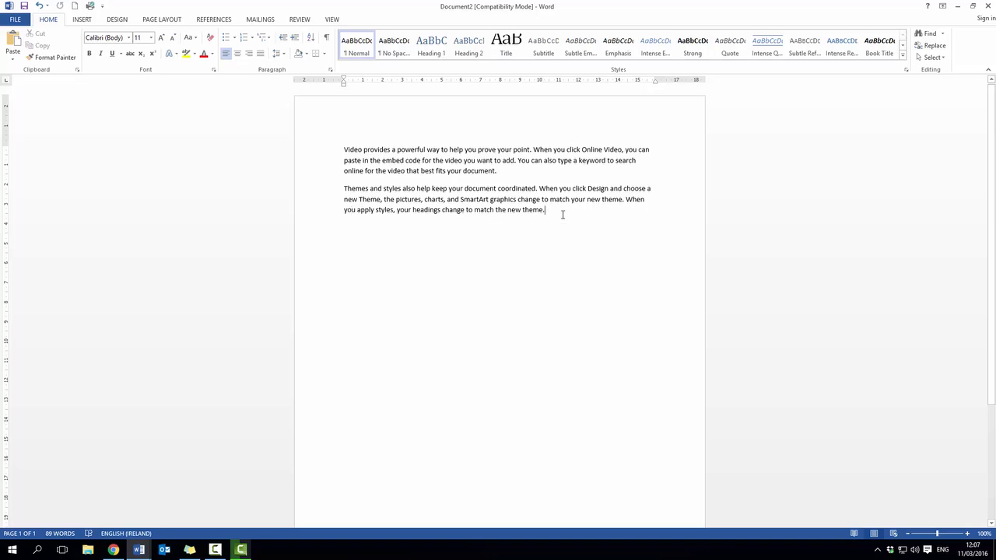
{"action": "key", "text": "Return"}
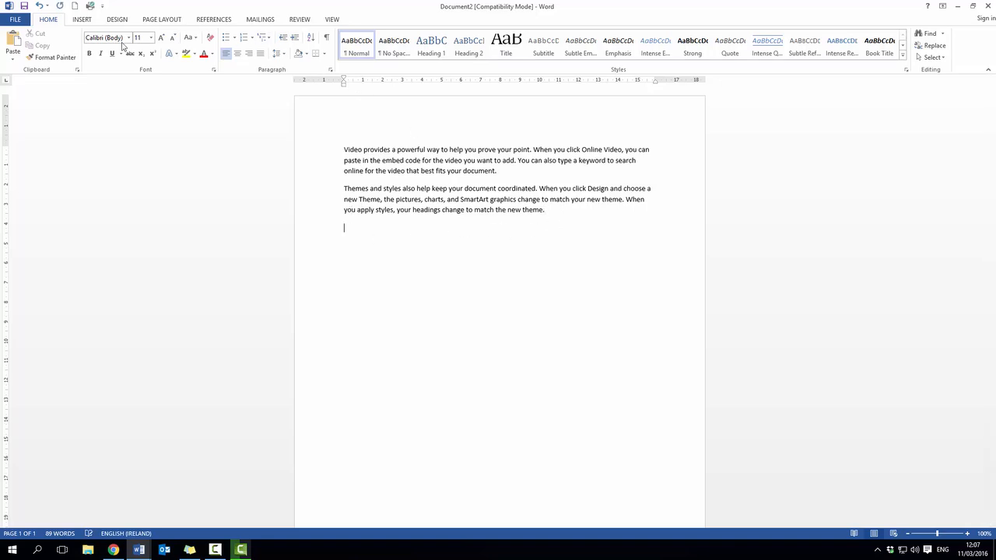
{"action": "left_click", "coordinate": [13, 41]}
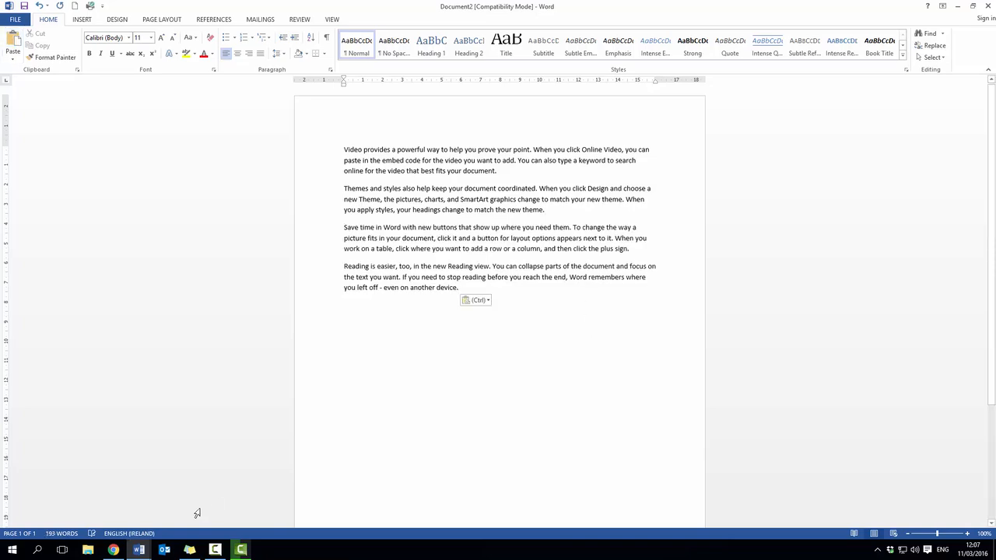
- In Document1, add the lines "Ctrl + C = copy" and "Ctrl + V = Paste" below the last paragraph, leaving a blank line between
{"action": "mouse_move", "coordinate": [138, 549]}
{"action": "left_click", "coordinate": [78, 506]}
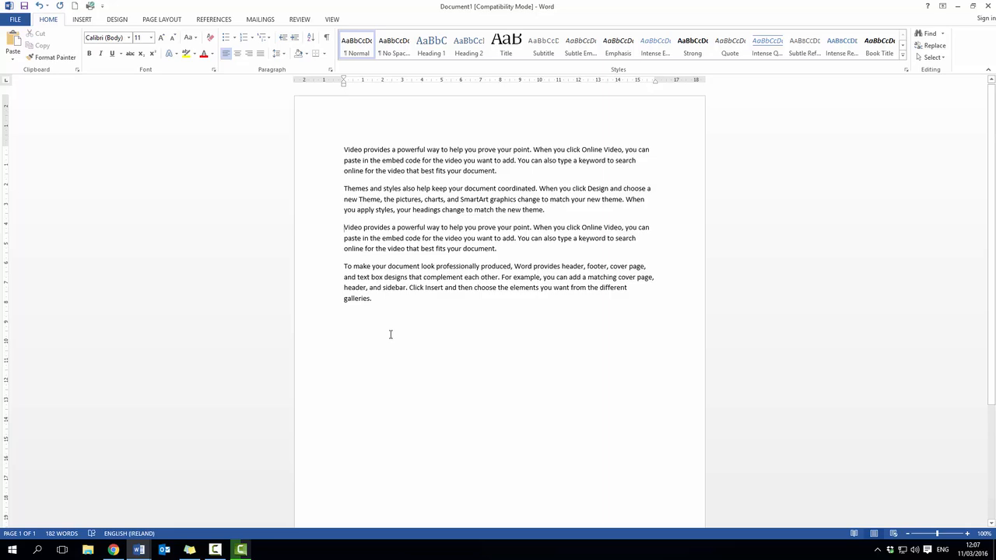
{"action": "left_click", "coordinate": [340, 342]}
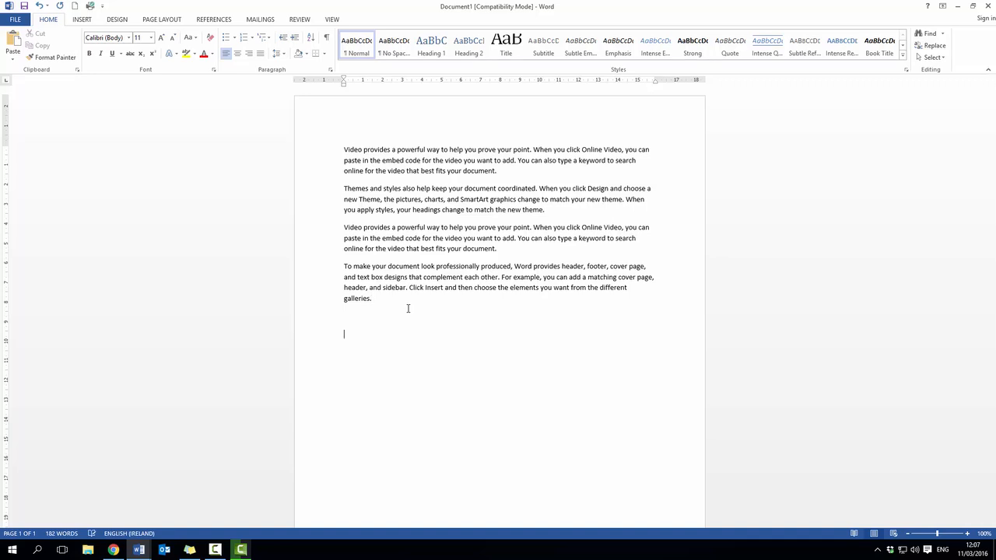
{"action": "type", "text": "Ctrl "}
{"action": "type", "text": "+ "}
{"action": "type", "text": "C"}
{"action": "type", "text": " = copy C"}
{"action": "type", "text": "trl "}
{"action": "type", "text": "+ V"}
{"action": "type", "text": " = Paste"}
- Add a third line reading "Ctrl +X = Cut" below the paste shortcut line
{"action": "key", "text": "Return"}
{"action": "type", "text": "Ctrl +x"}
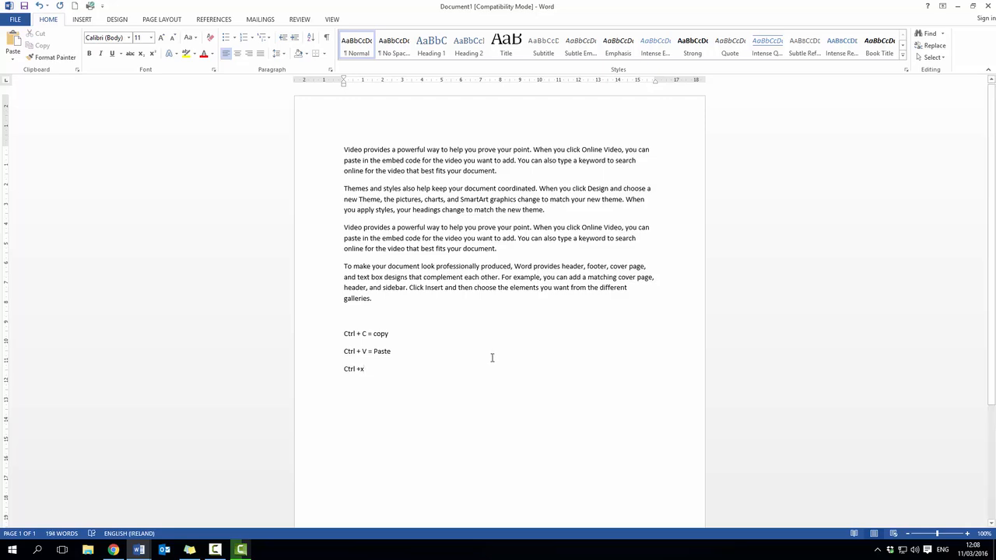
{"action": "key", "text": "BackSpace"}
{"action": "type", "text": "X"}
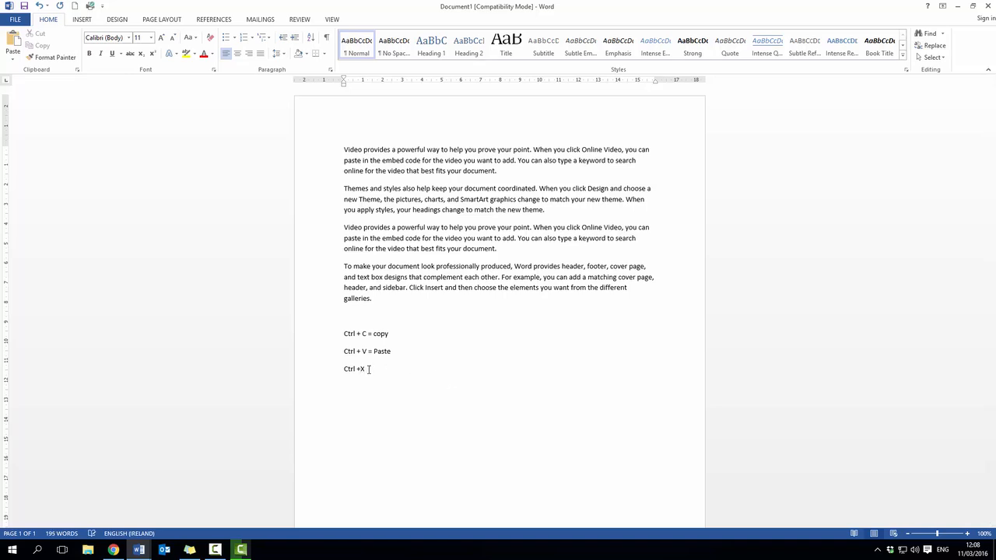
{"action": "type", "text": " = Cut"}
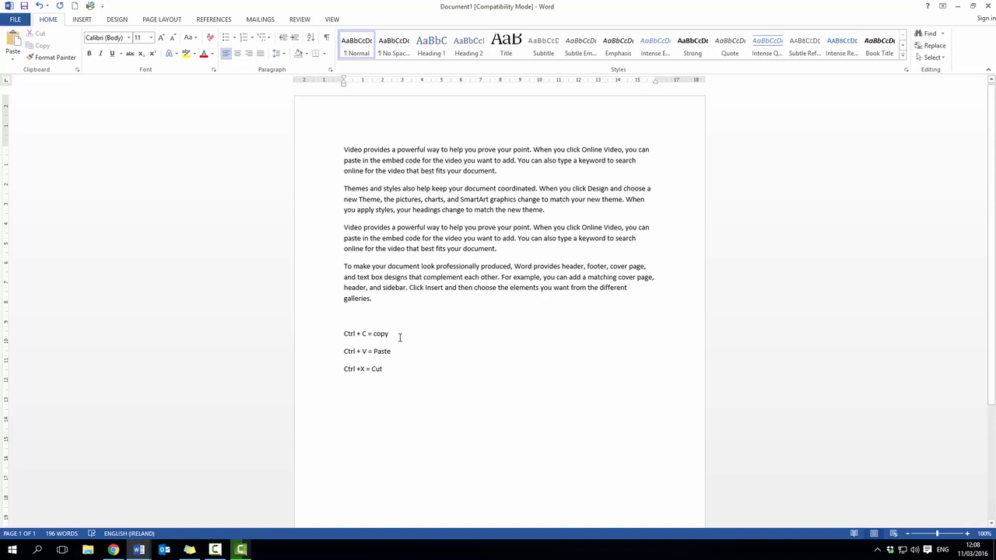
- Copy the words "To make your document" from the fourth paragraph onto a new line below "Ctrl +X = Cut"
{"action": "left_click_drag", "start_coordinate": [343, 263], "coordinate": [419, 264]}
{"action": "key", "text": "ctrl+c"}
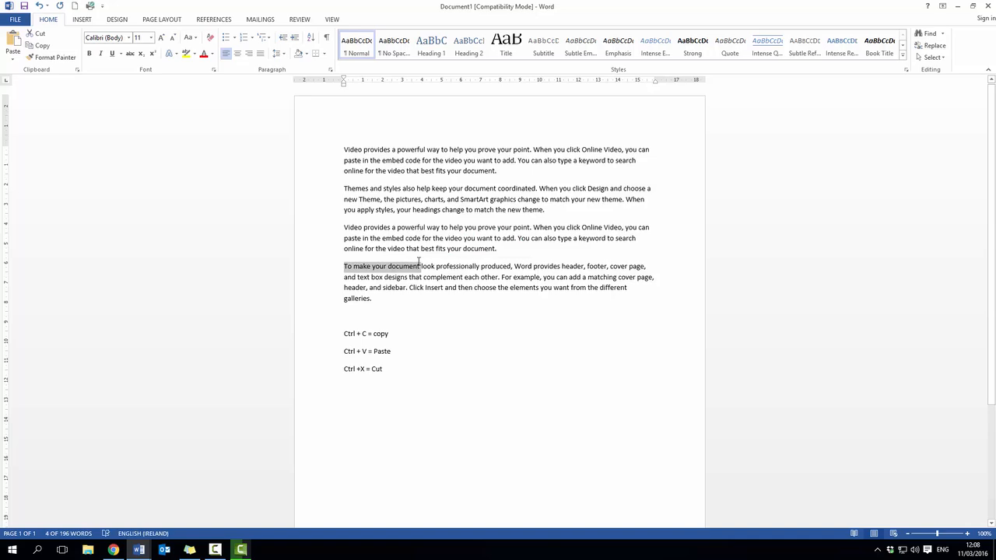
{"action": "left_click", "coordinate": [386, 398]}
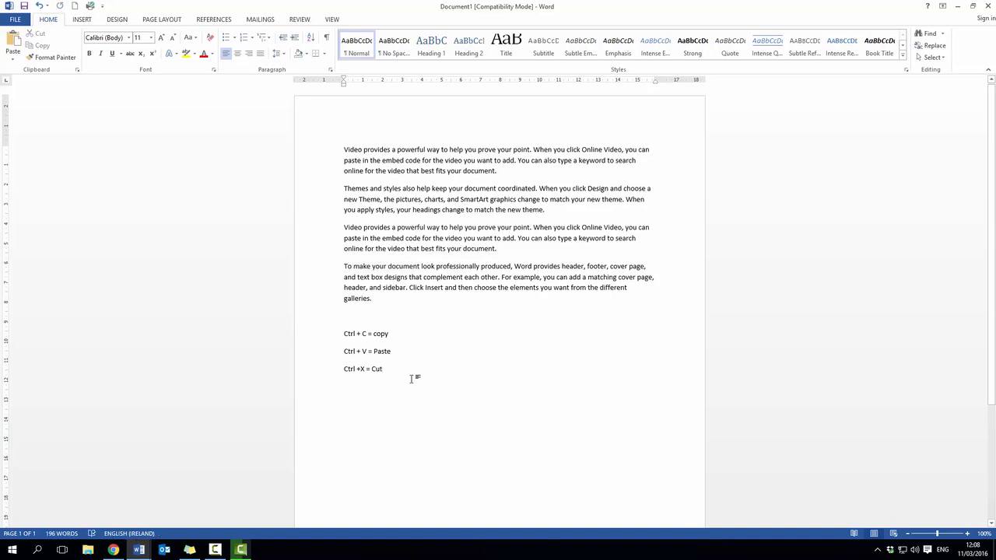
{"action": "key", "text": "Return"}
{"action": "key", "text": "ctrl+v"}
- Move the words "the new theme" from the end of the second paragraph to the end of the "To make your document" line
{"action": "left_click_drag", "start_coordinate": [448, 249], "coordinate": [496, 249]}
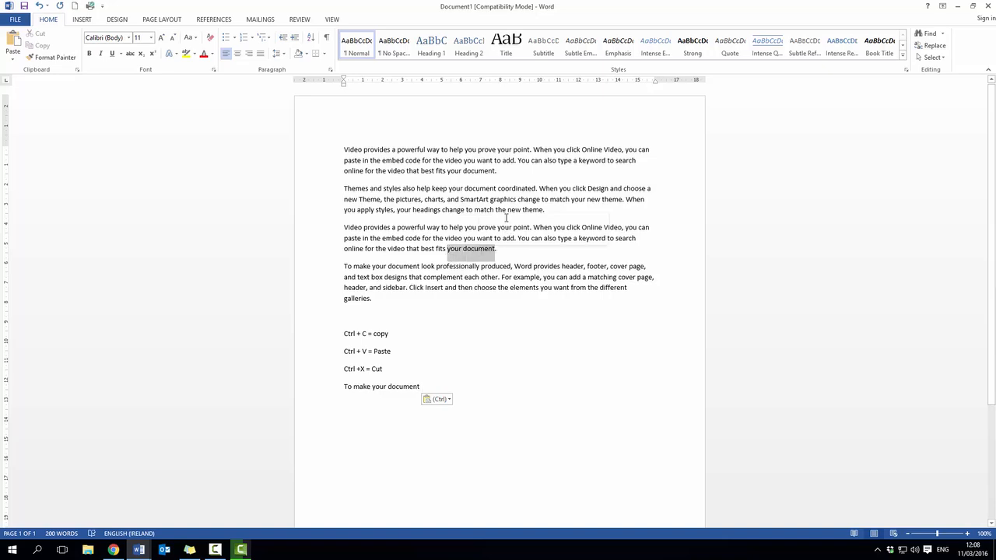
{"action": "left_click_drag", "start_coordinate": [495, 210], "coordinate": [540, 211]}
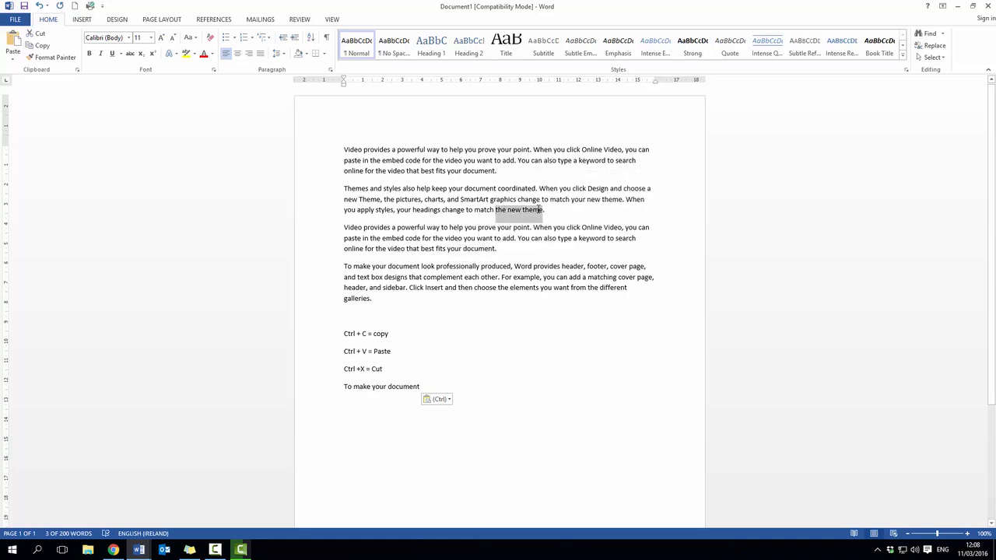
{"action": "key", "text": "ctrl+x"}
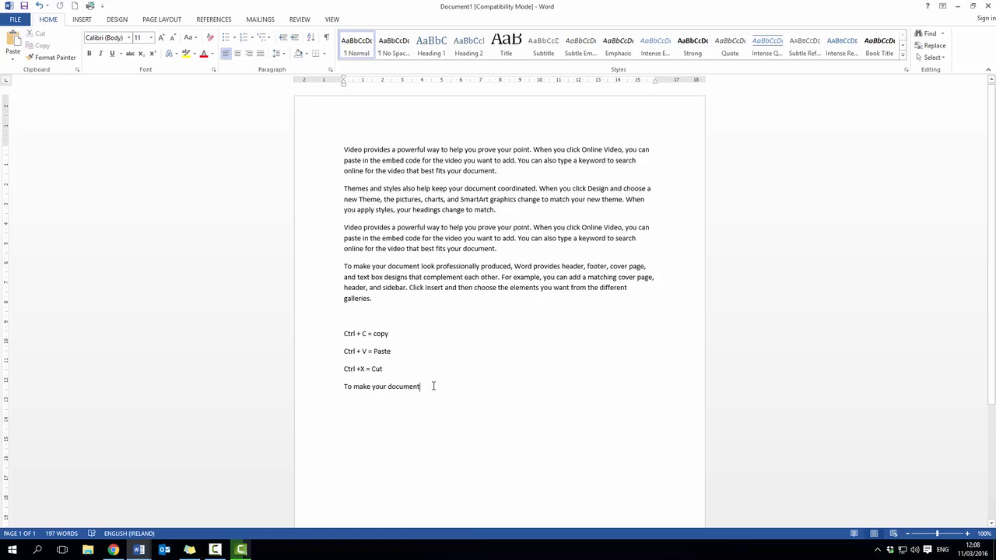
{"action": "key", "text": "ctrl+v"}
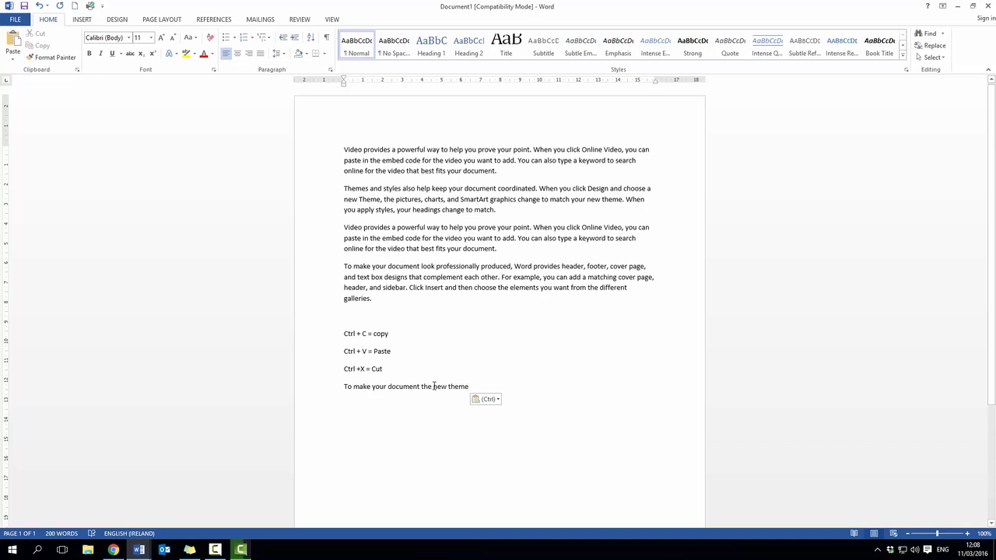